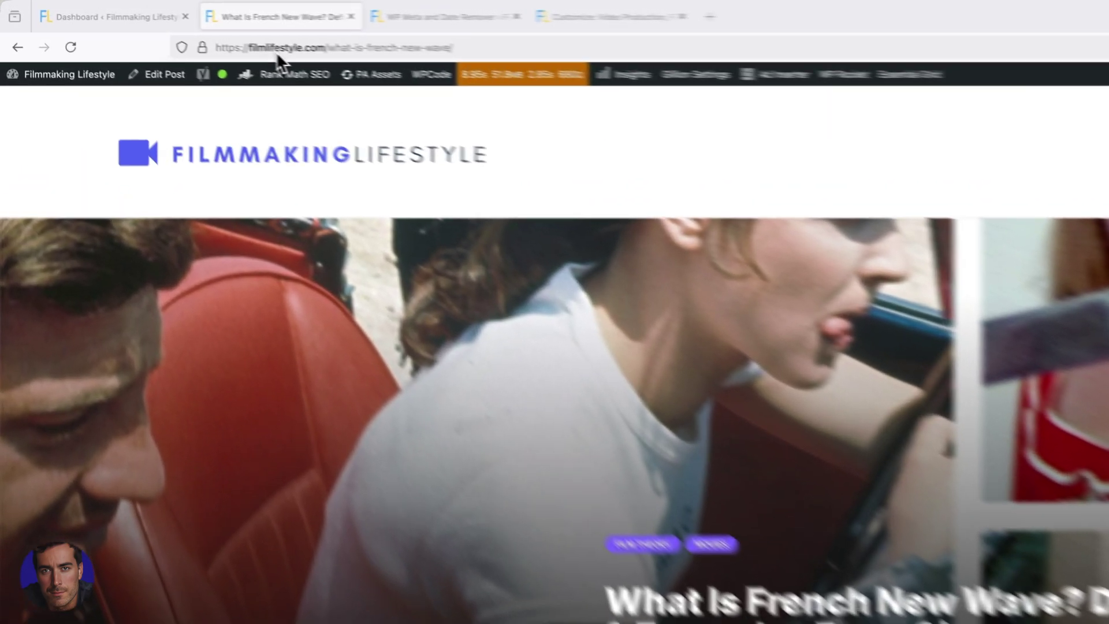
# Show the WP Meta and Date Remover settings page and highlight the plugin name in its heading.
pyautogui.click(164, 30)
pyautogui.click(505, 557)
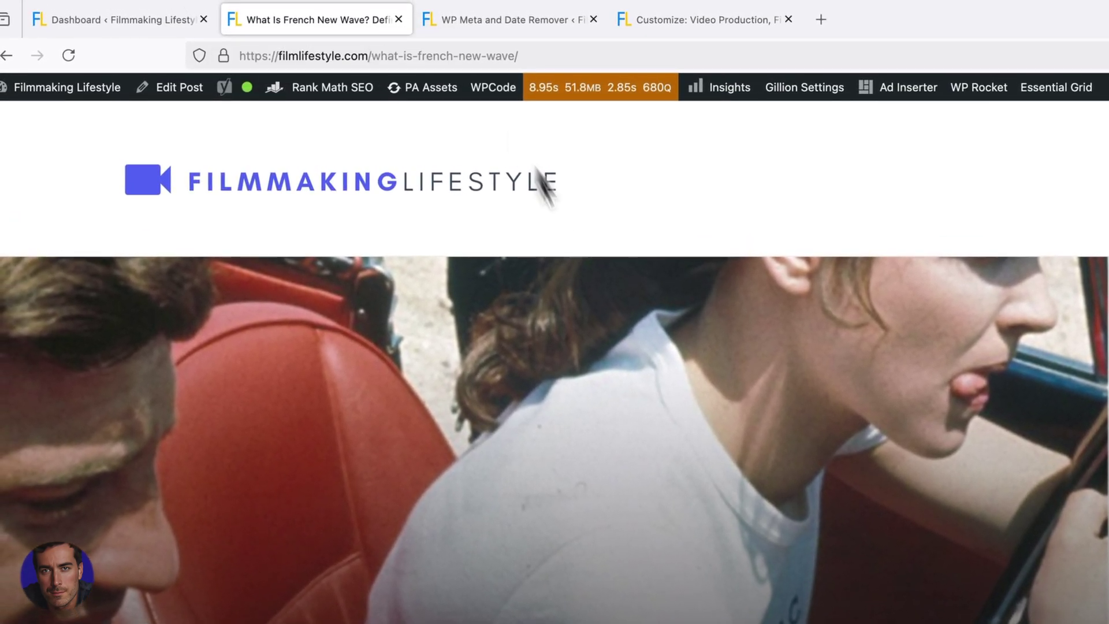
pyautogui.scroll(-3, 685, 357)
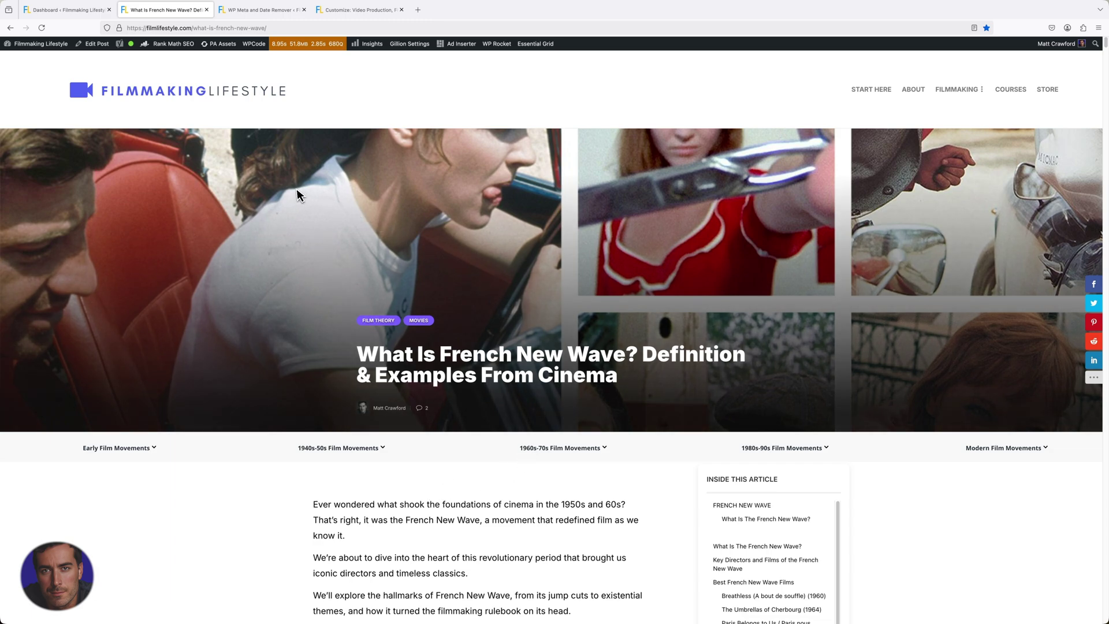
pyautogui.click(263, 12)
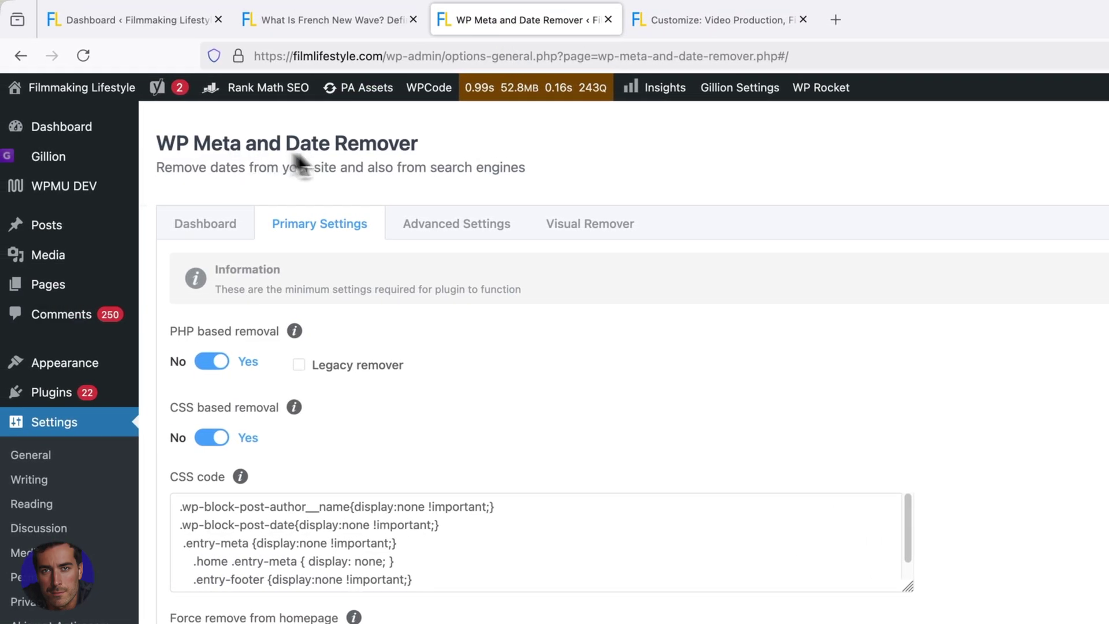
pyautogui.moveTo(424, 146); pyautogui.dragTo(229, 147)
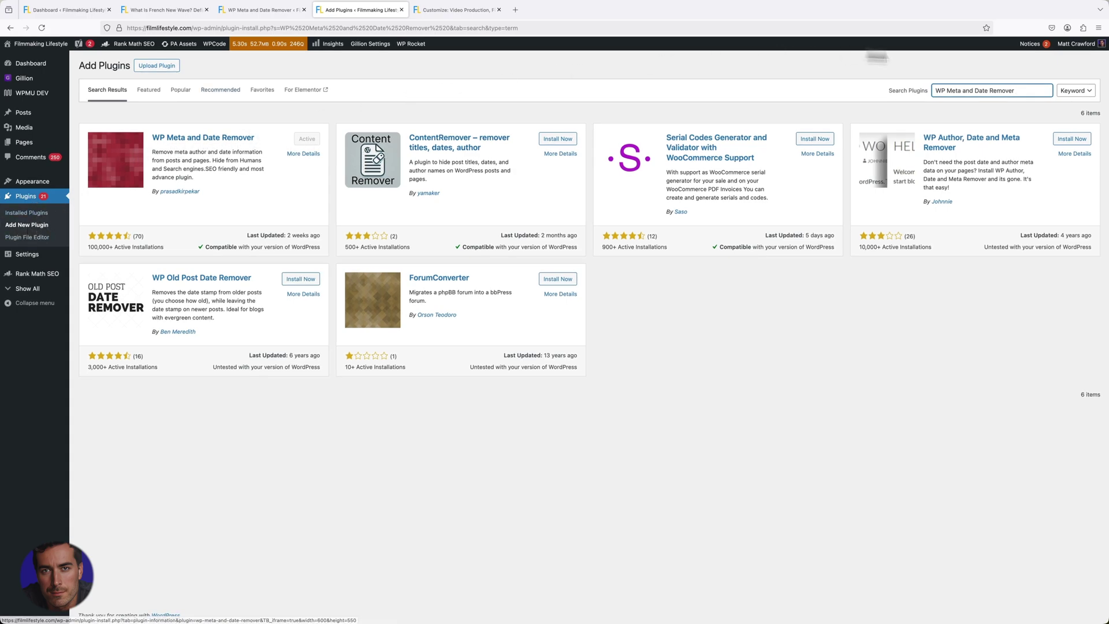
# Highlight the plugin search query and the WP Meta and Date Remover result marked Active.
pyautogui.moveTo(1018, 91); pyautogui.dragTo(930, 92)
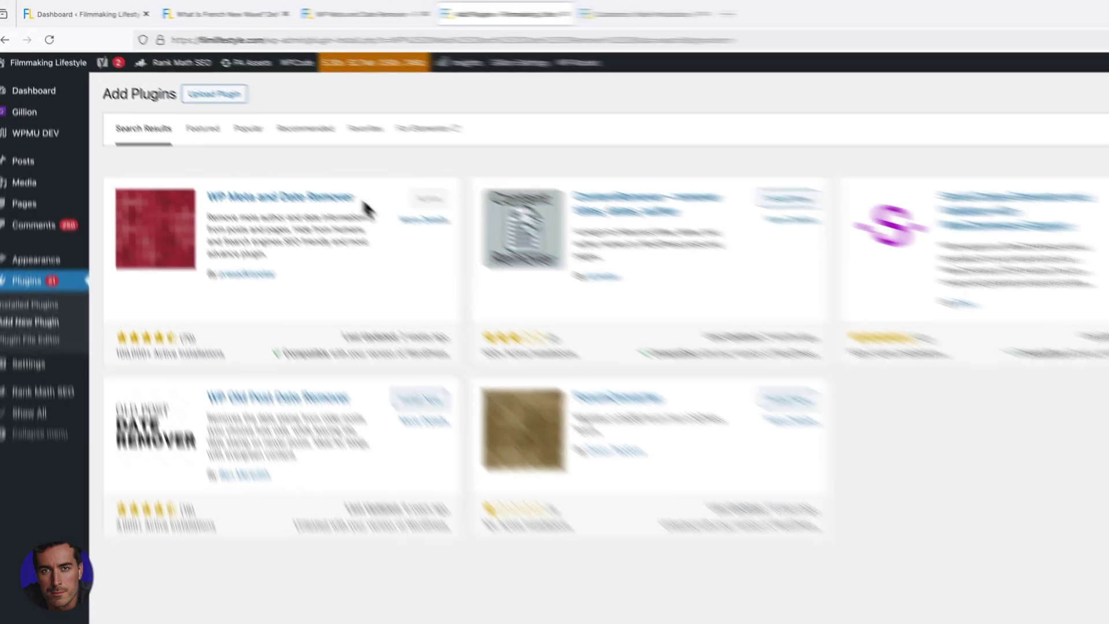
pyautogui.moveTo(364, 209); pyautogui.dragTo(294, 277)
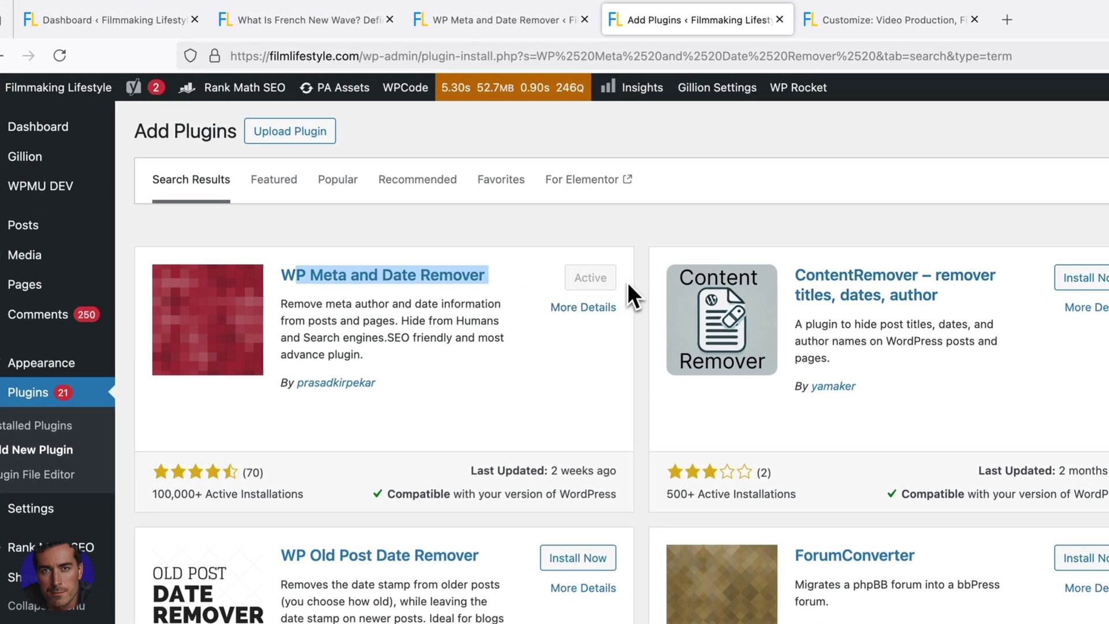
pyautogui.click(536, 243)
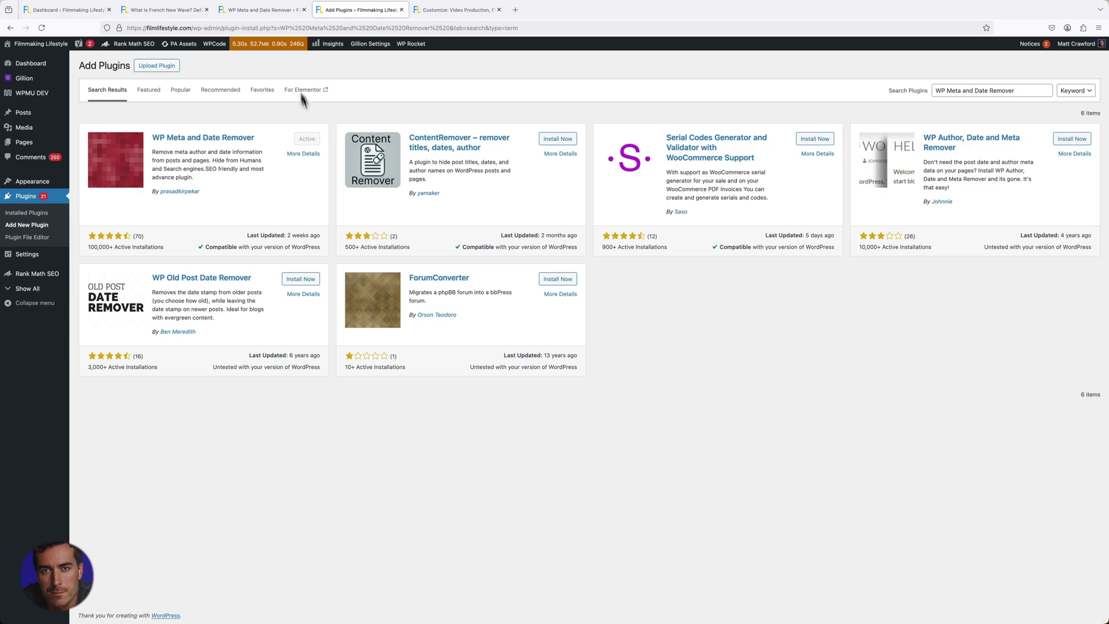
# Toggle Remove author to Yes in Primary Settings, save changes, and return to the French New Wave article.
pyautogui.click(273, 9)
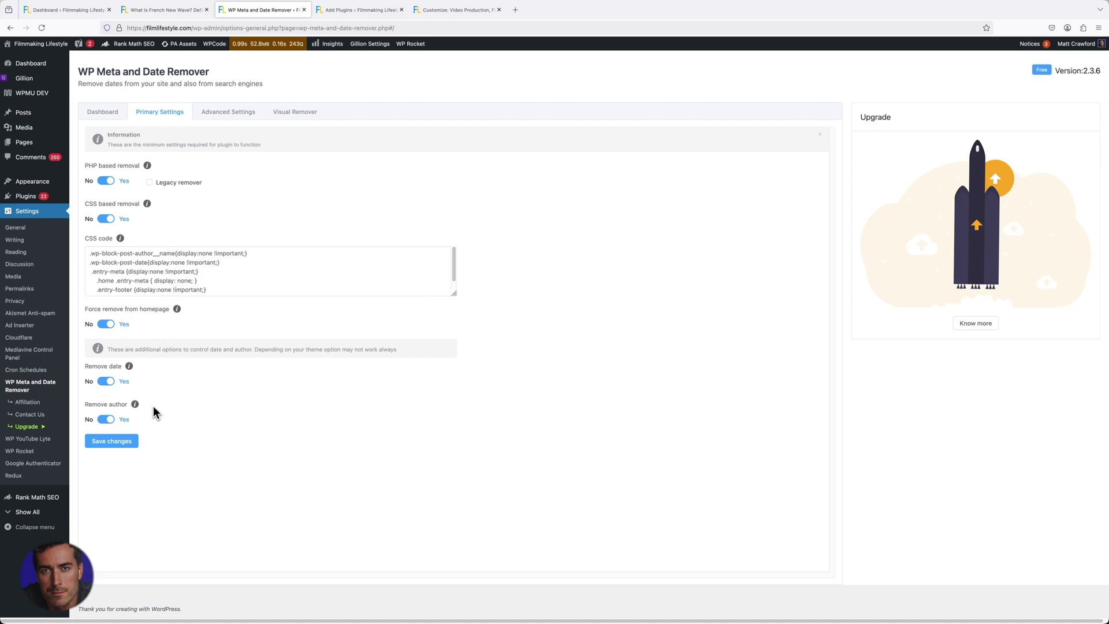
pyautogui.click(103, 418)
pyautogui.moveTo(135, 405)
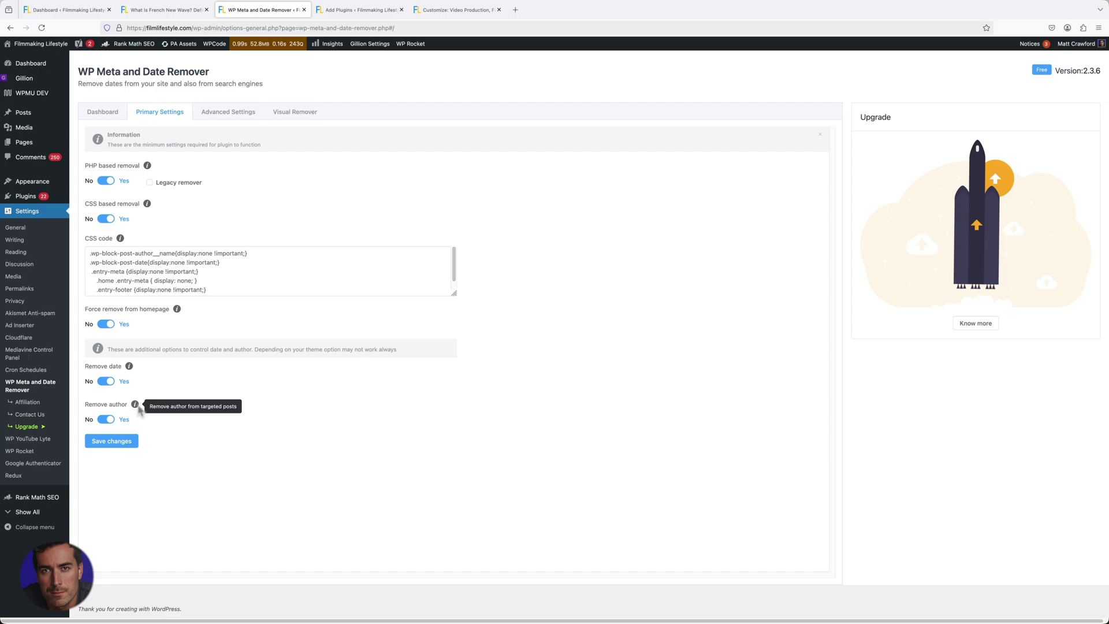
pyautogui.click(105, 419)
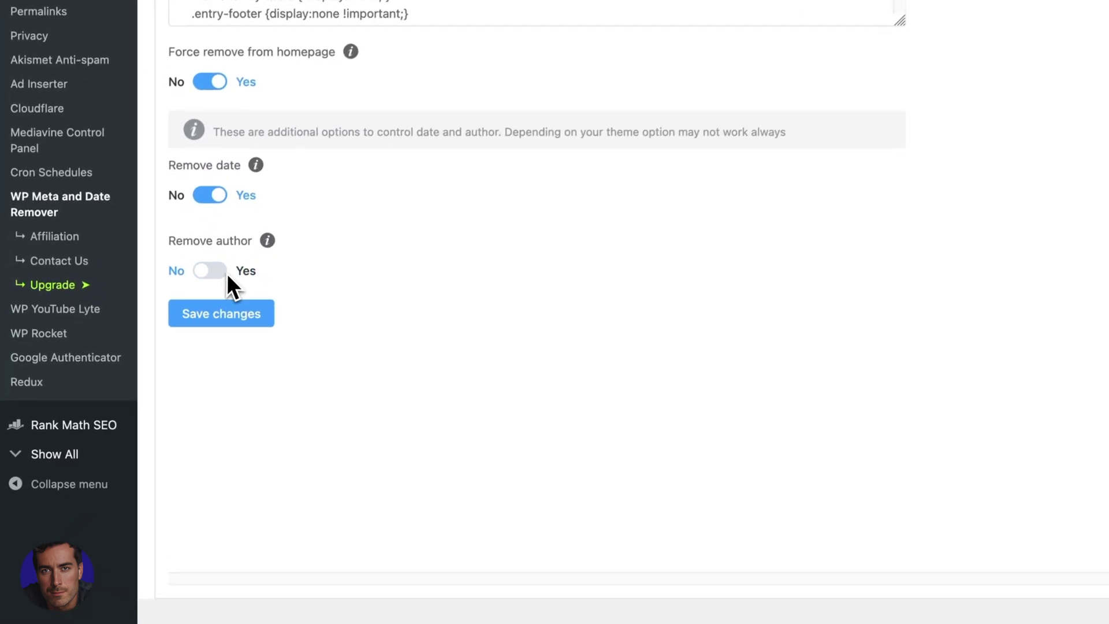
pyautogui.click(221, 268)
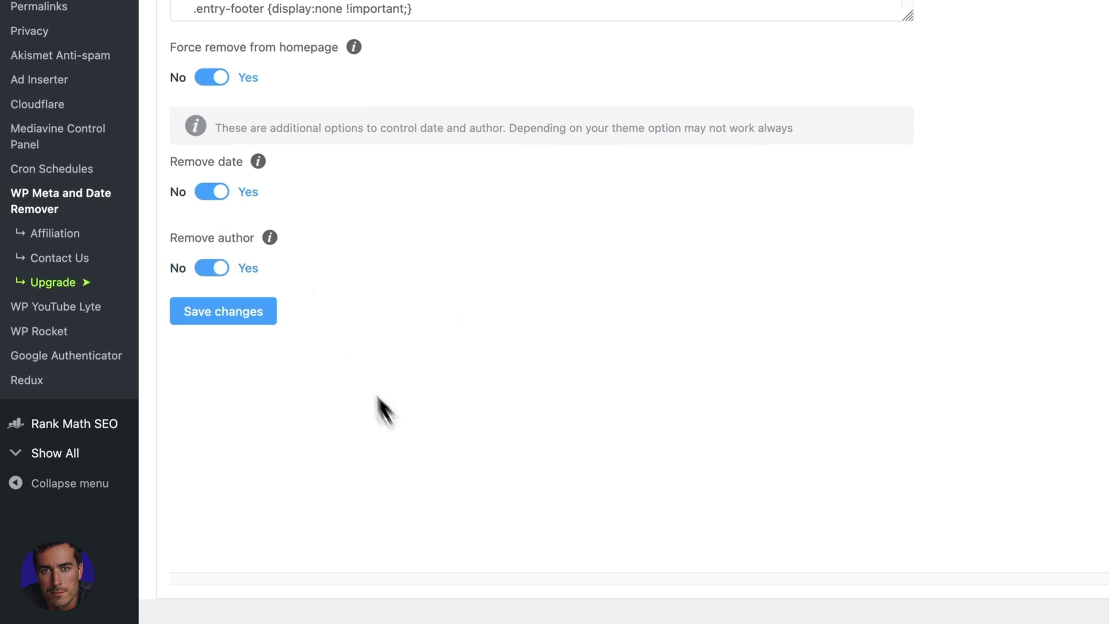
pyautogui.click(237, 319)
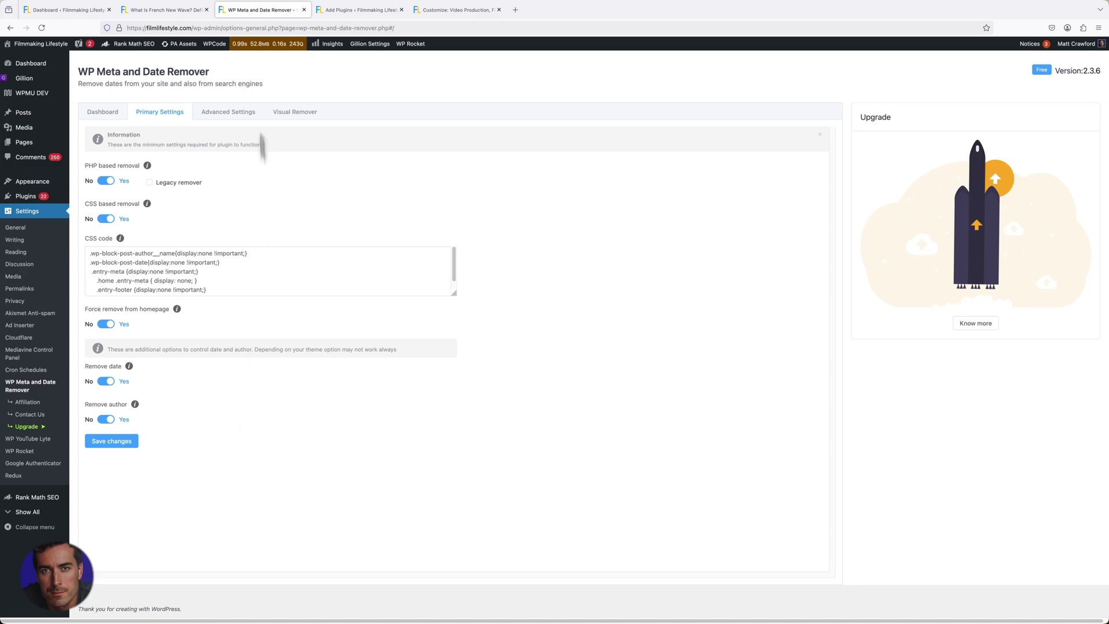
pyautogui.click(169, 10)
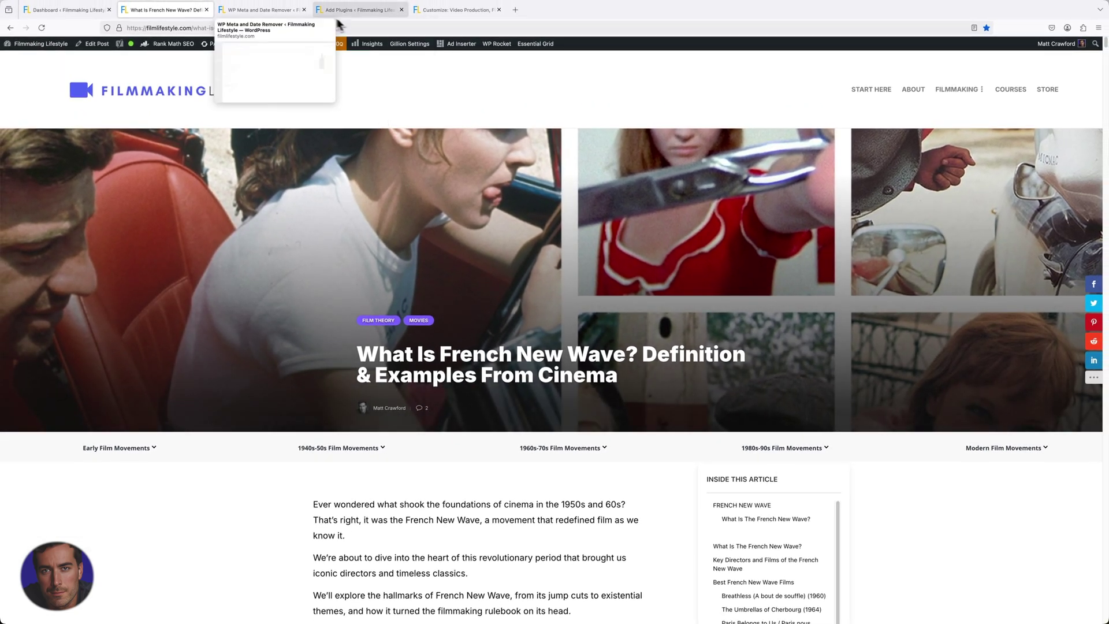
# Reach the Appearance Customize entry from the plugin search page to launch the theme Customizer.
pyautogui.click(260, 9)
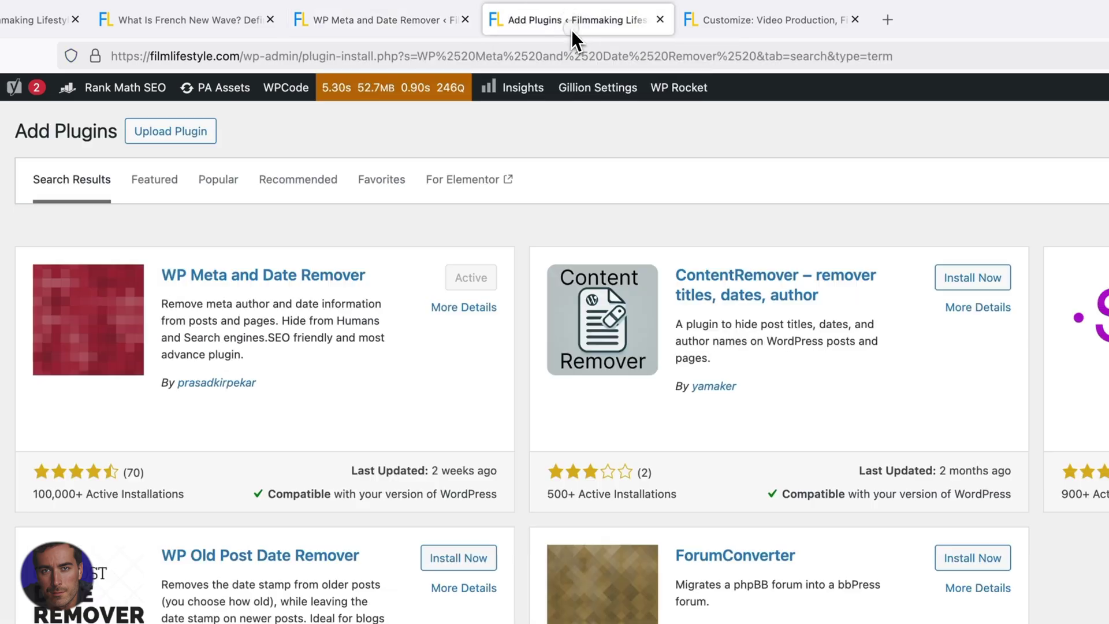
pyautogui.click(572, 26)
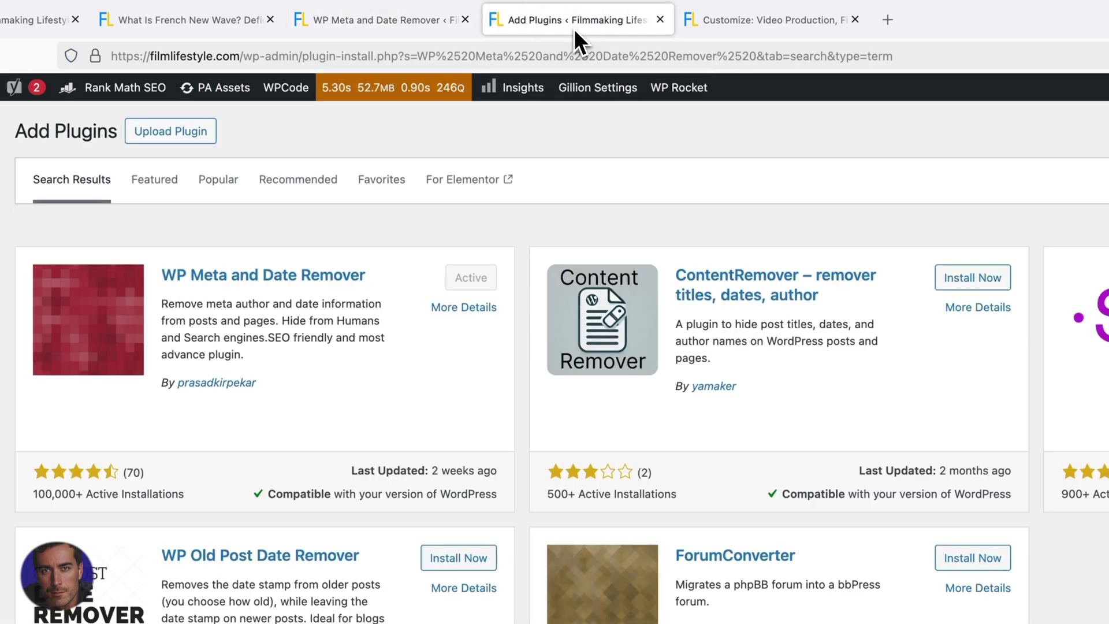
pyautogui.click(778, 20)
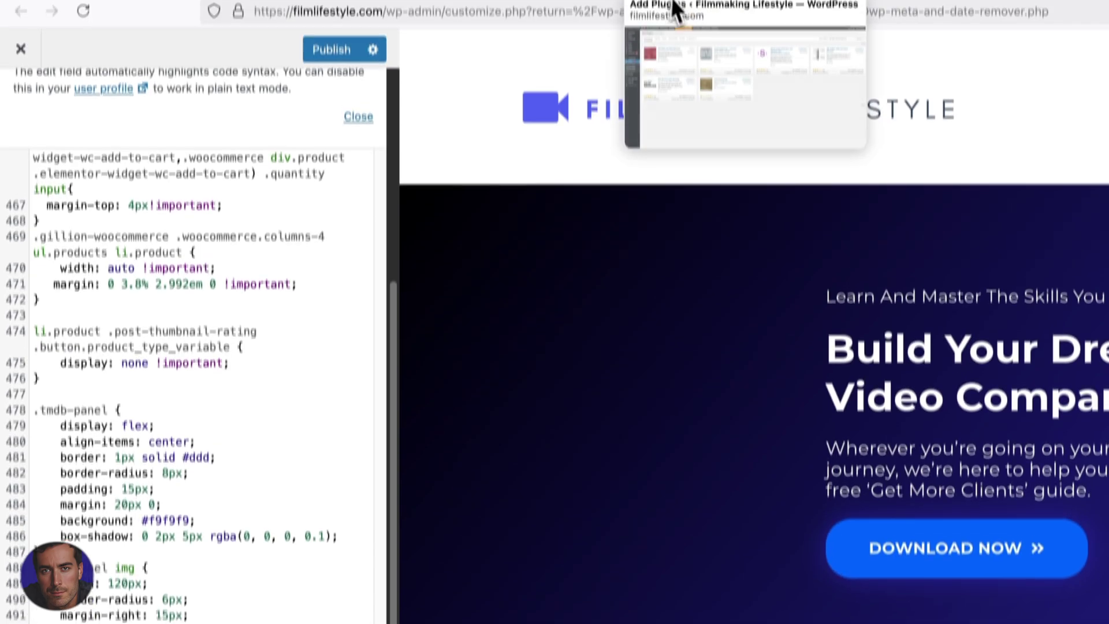
pyautogui.click(681, 23)
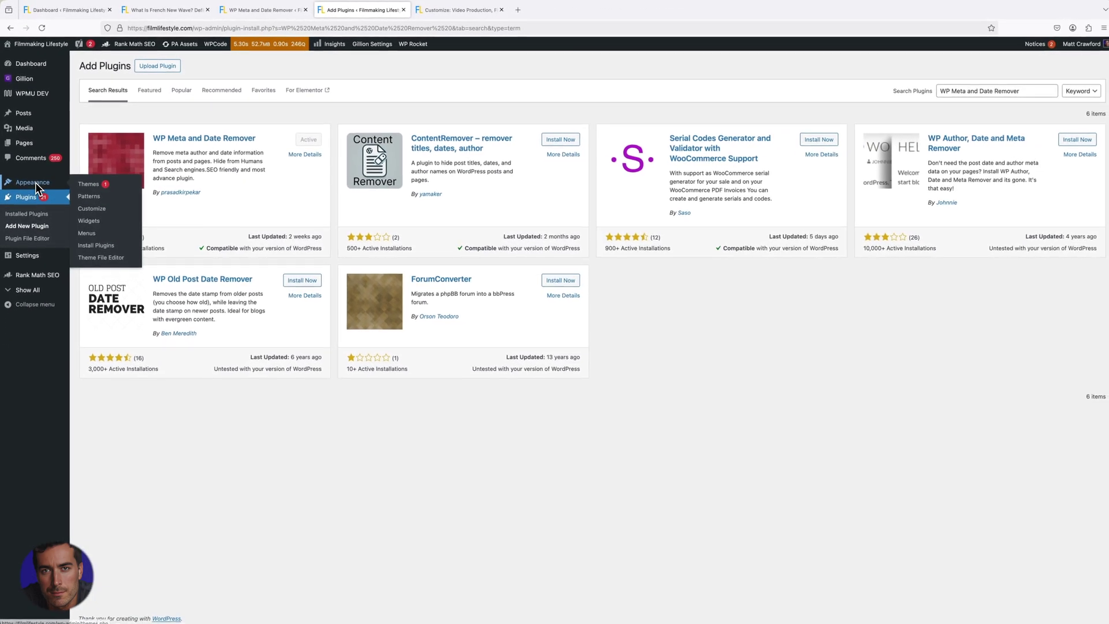
# In the Customizer's Additional CSS, select the .author-name display: none rule.
pyautogui.click(99, 209)
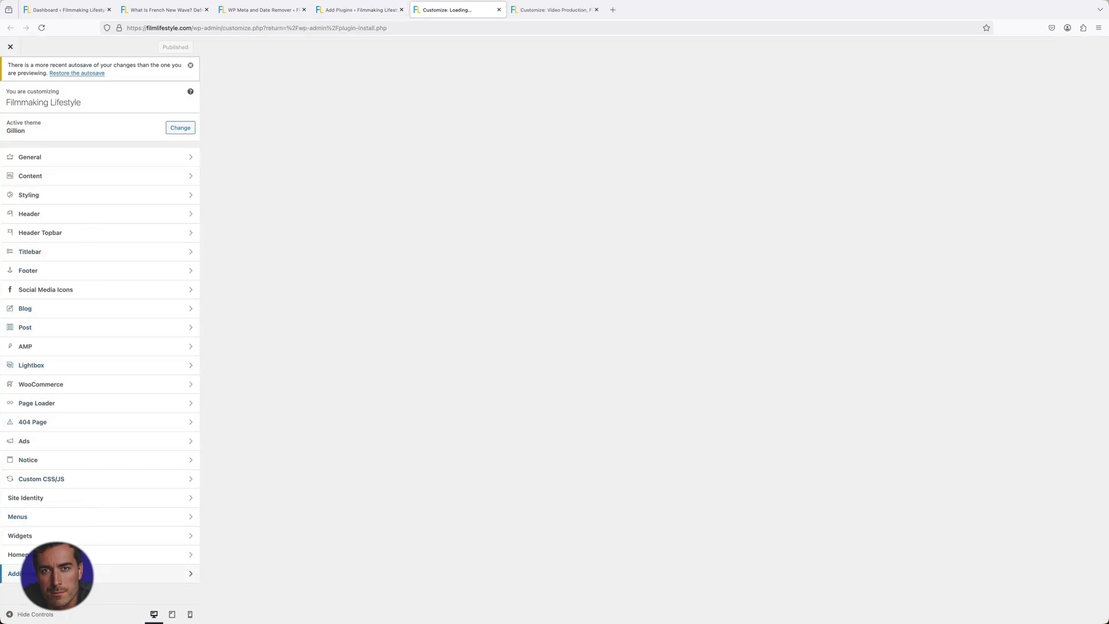
pyautogui.click(47, 573)
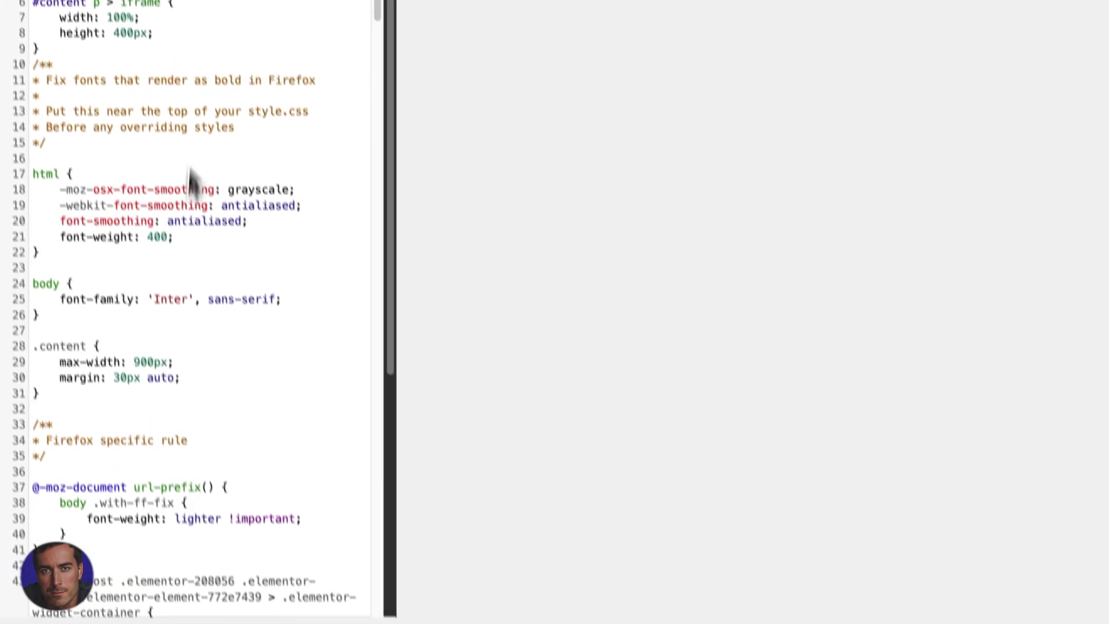
pyautogui.scroll(-5, 216, 191)
pyautogui.scroll(-15, 242, 209)
pyautogui.scroll(-15, 247, 230)
pyautogui.scroll(-3, 256, 247)
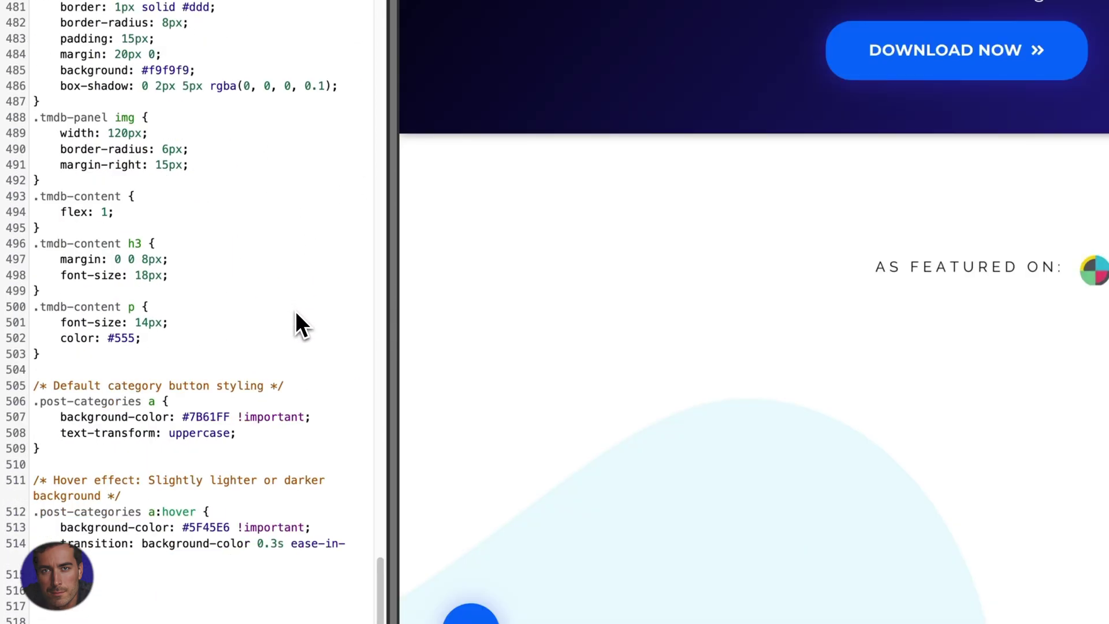
pyautogui.scroll(-2, 132, 515)
pyautogui.click(139, 508)
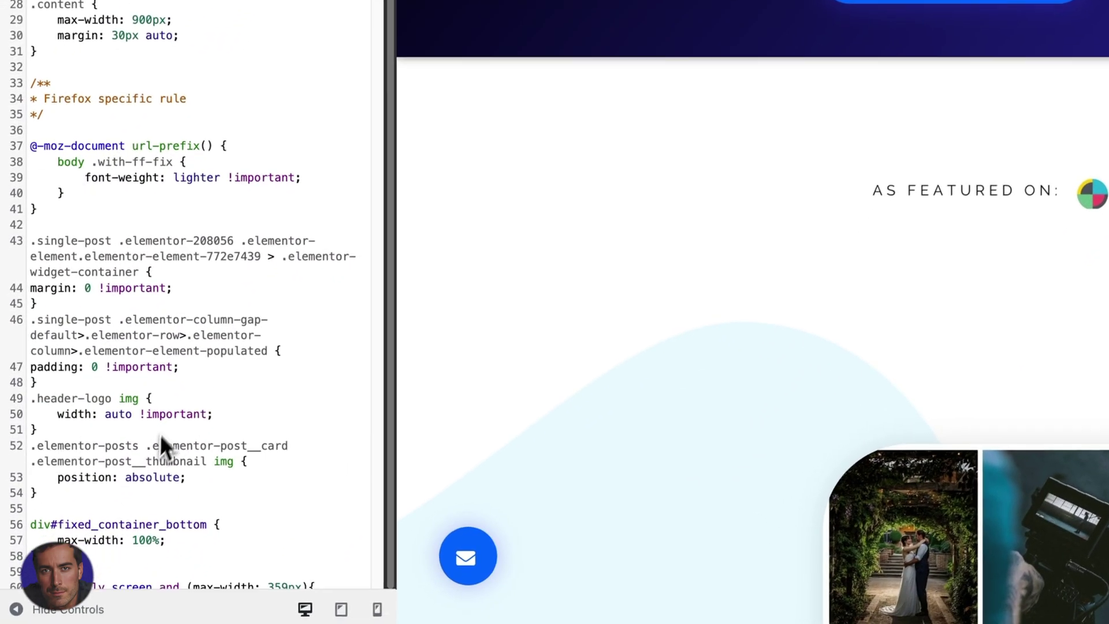
pyautogui.scroll(-15, 164, 425)
pyautogui.scroll(-10, 172, 418)
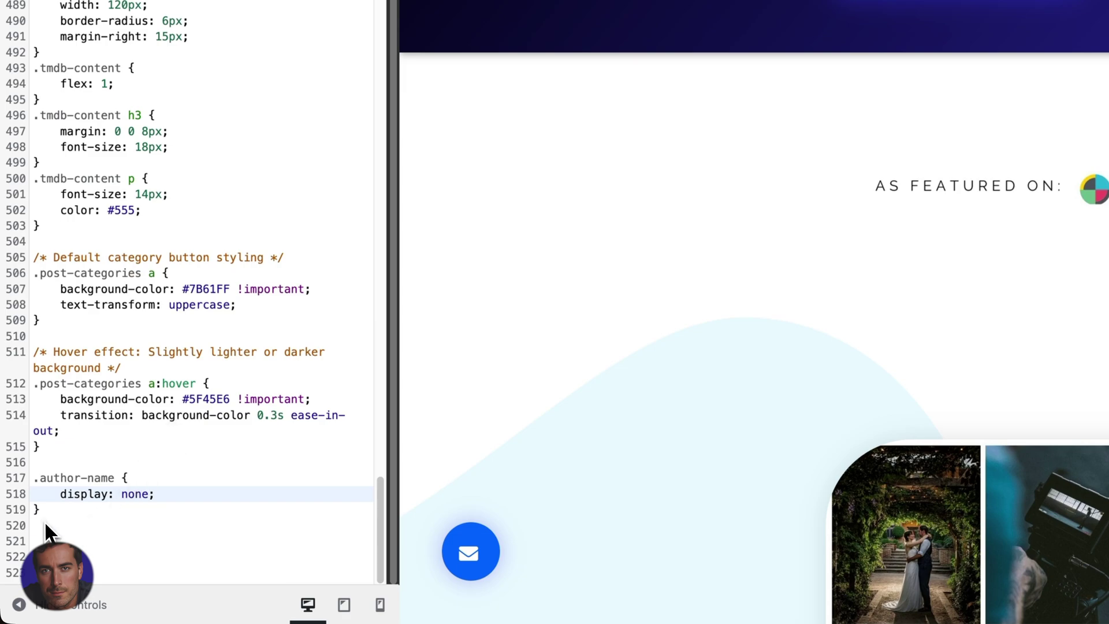
pyautogui.moveTo(41, 511); pyautogui.dragTo(35, 473)
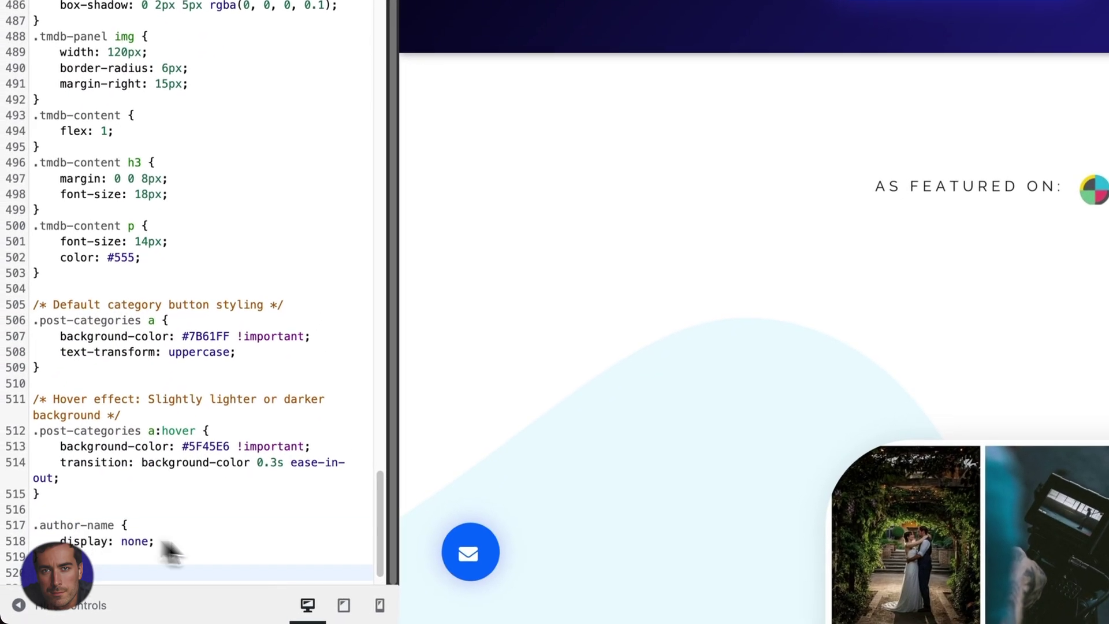
pyautogui.scroll(-2, 99, 499)
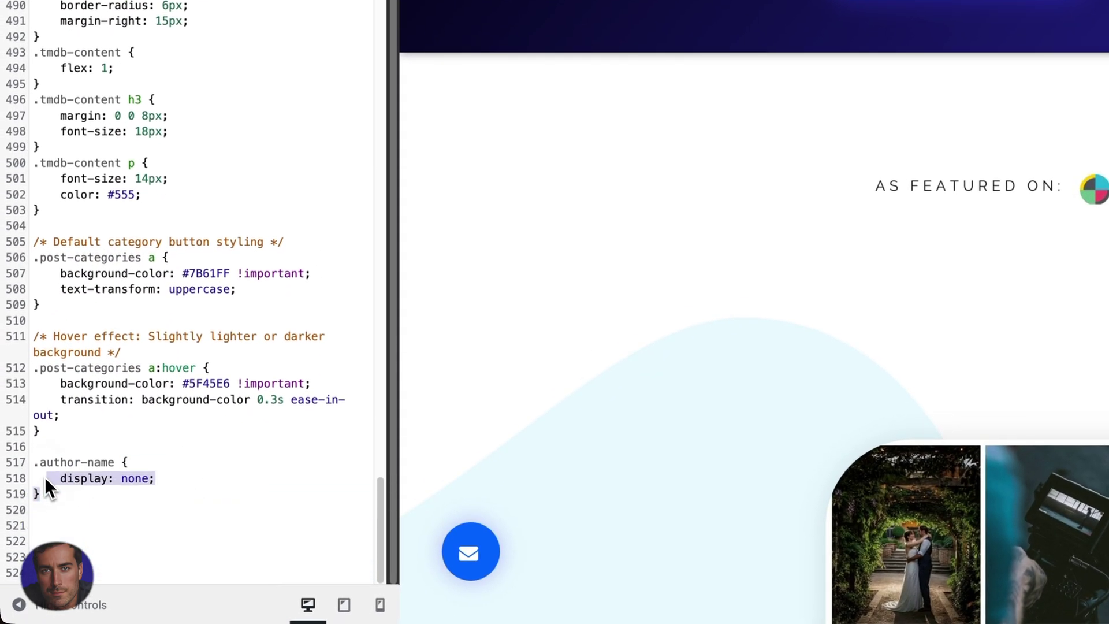
pyautogui.moveTo(59, 497); pyautogui.dragTo(37, 463)
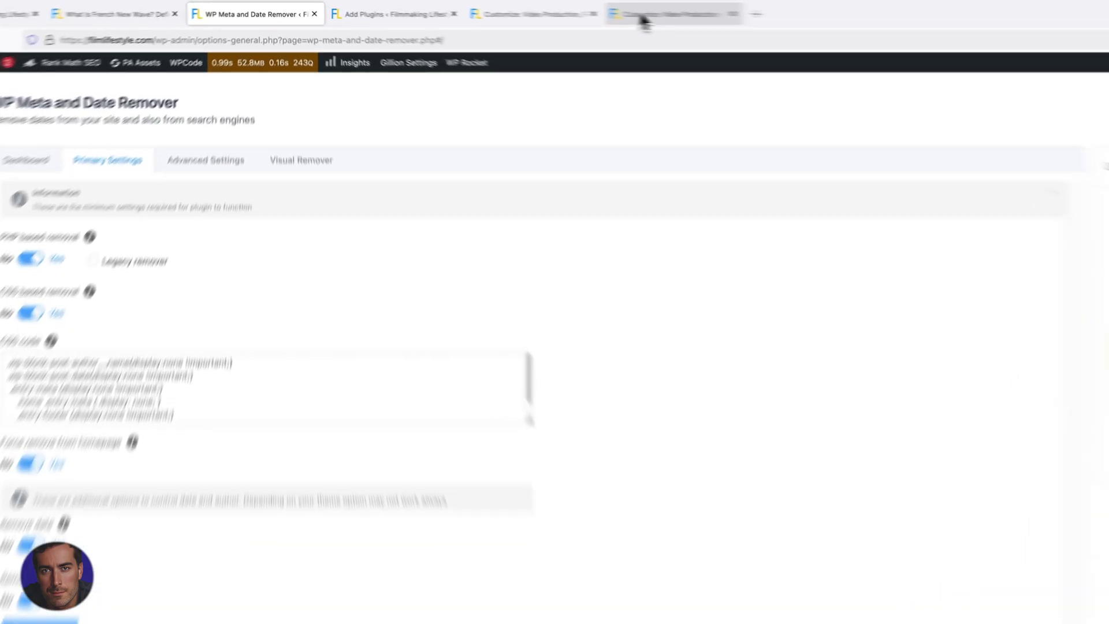
# Point out the plugin's meta-hiding CSS code, then place the caret inside the .author-name rule to add !important.
pyautogui.click(643, 21)
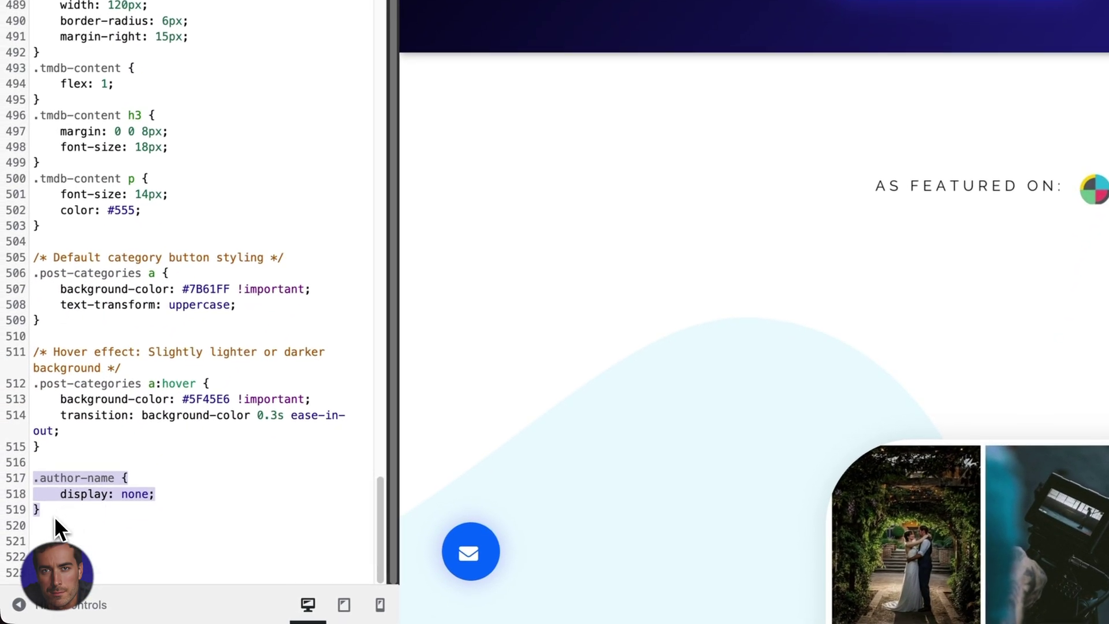
pyautogui.click(63, 513)
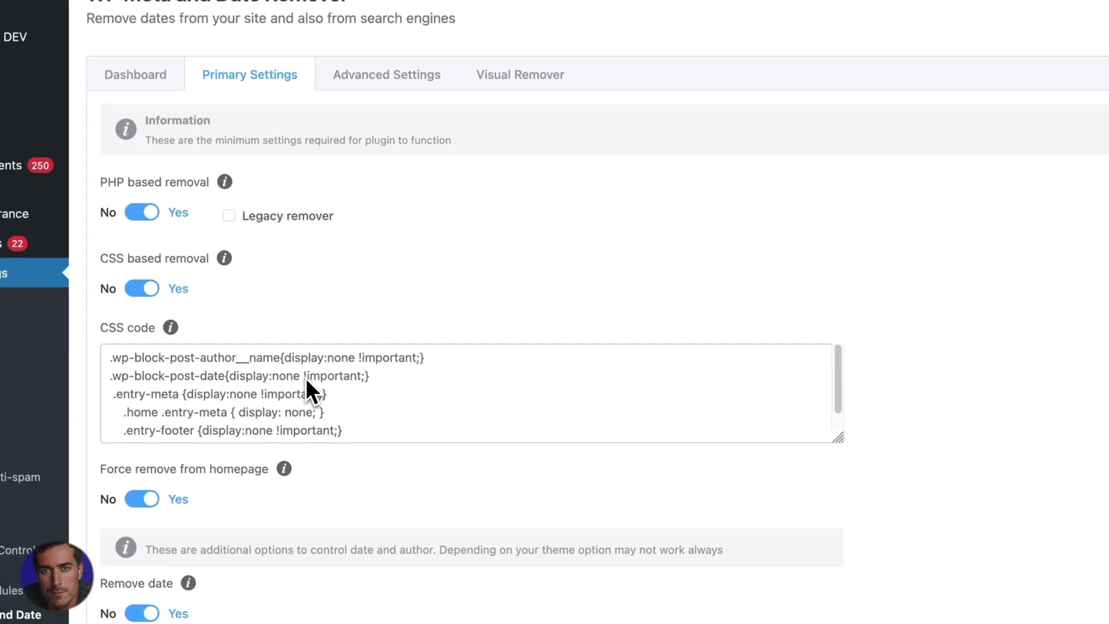
pyautogui.moveTo(306, 378); pyautogui.dragTo(328, 376)
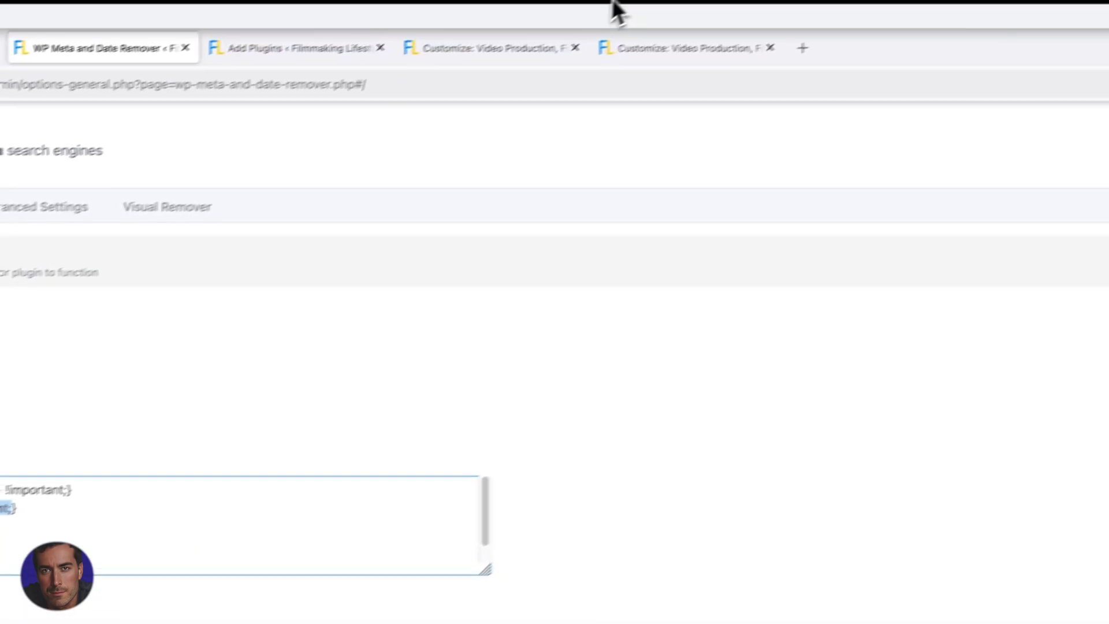
pyautogui.click(600, 63)
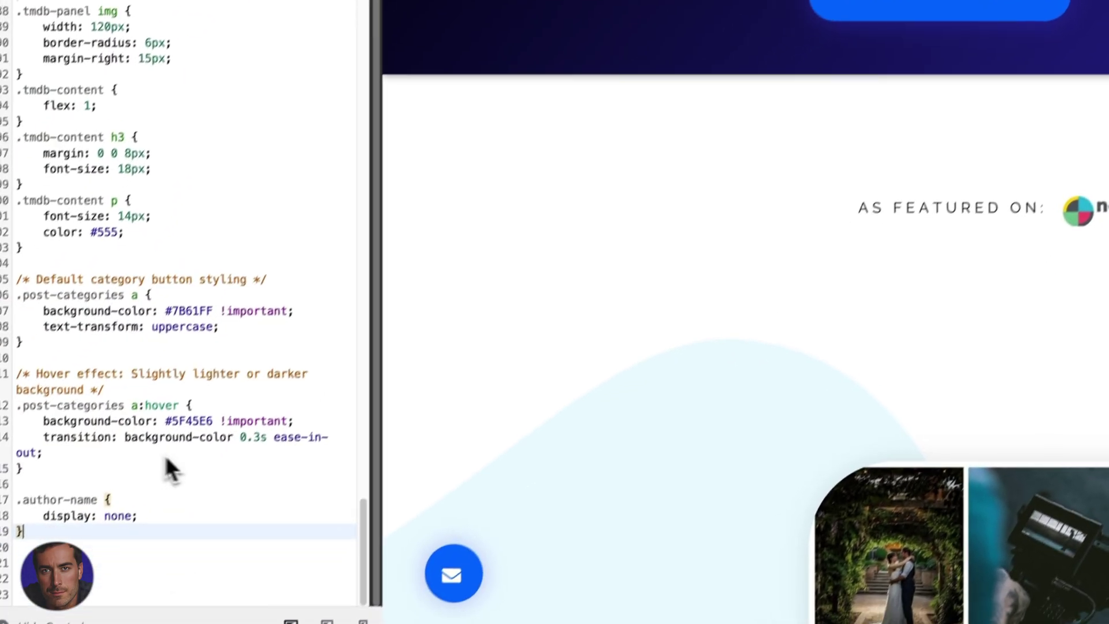
pyautogui.click(150, 496)
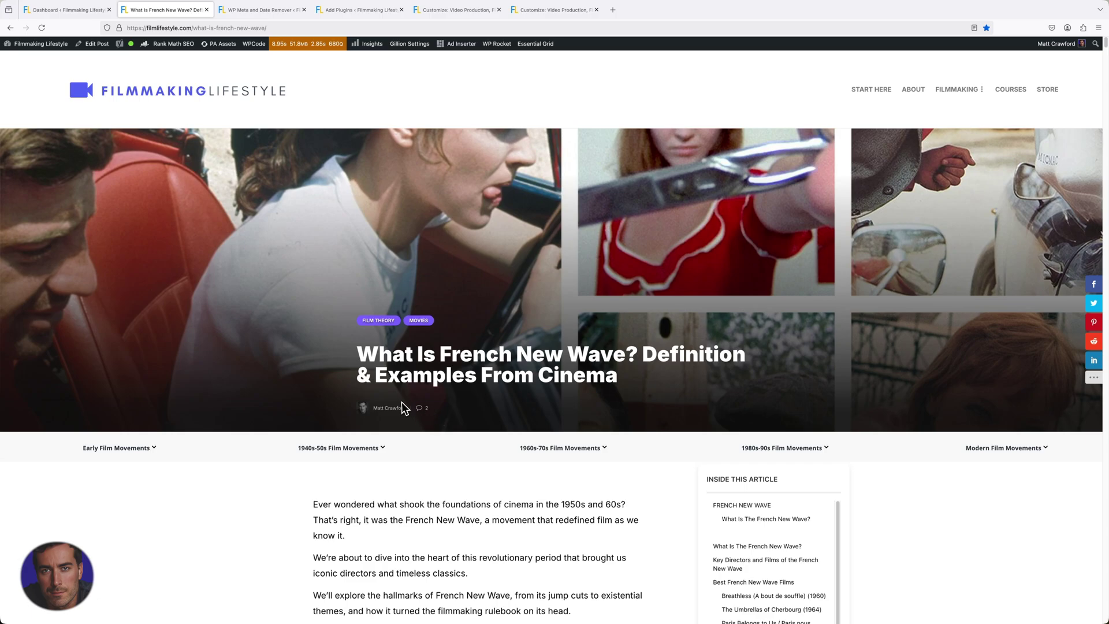
pyautogui.scroll(-2, 532, 417)
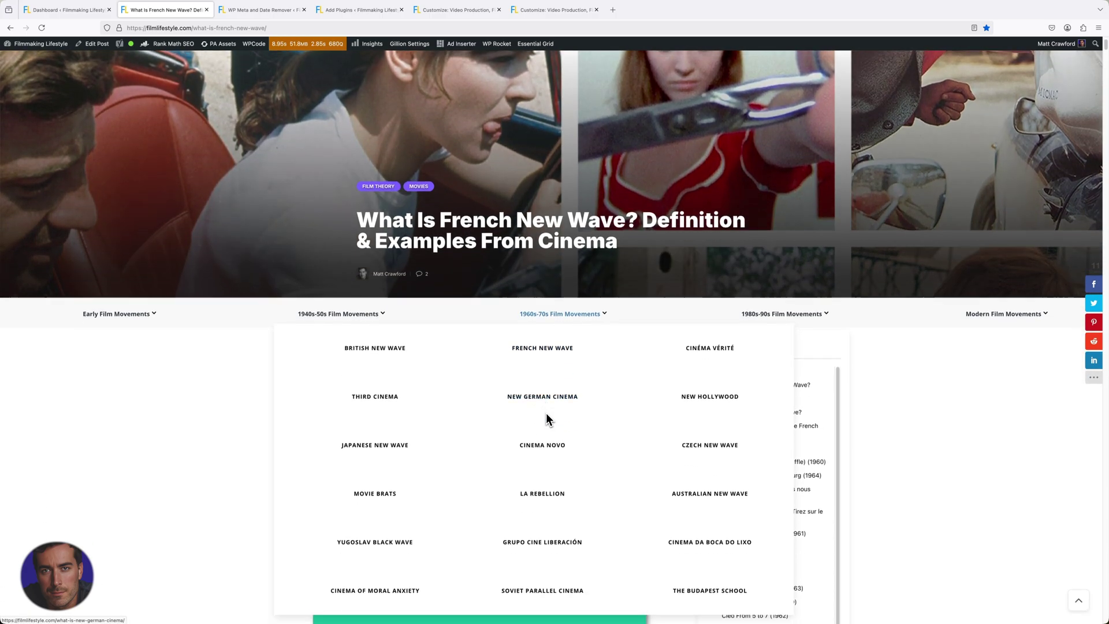
# Bring the Add Plugins search results for WP Meta and Date Remover back on screen.
pyautogui.click(353, 10)
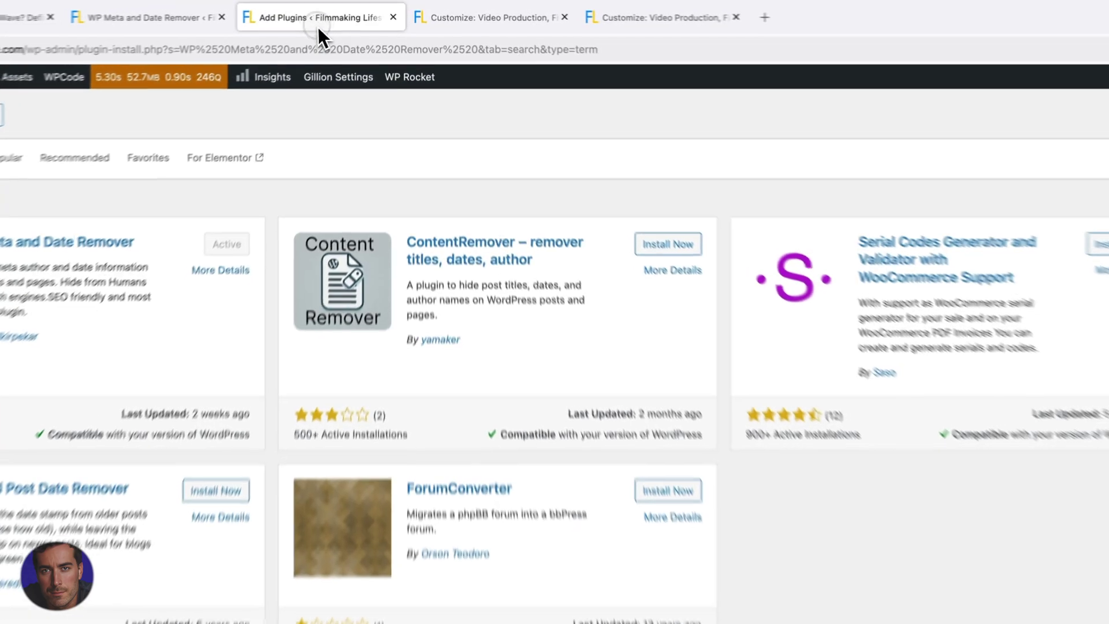